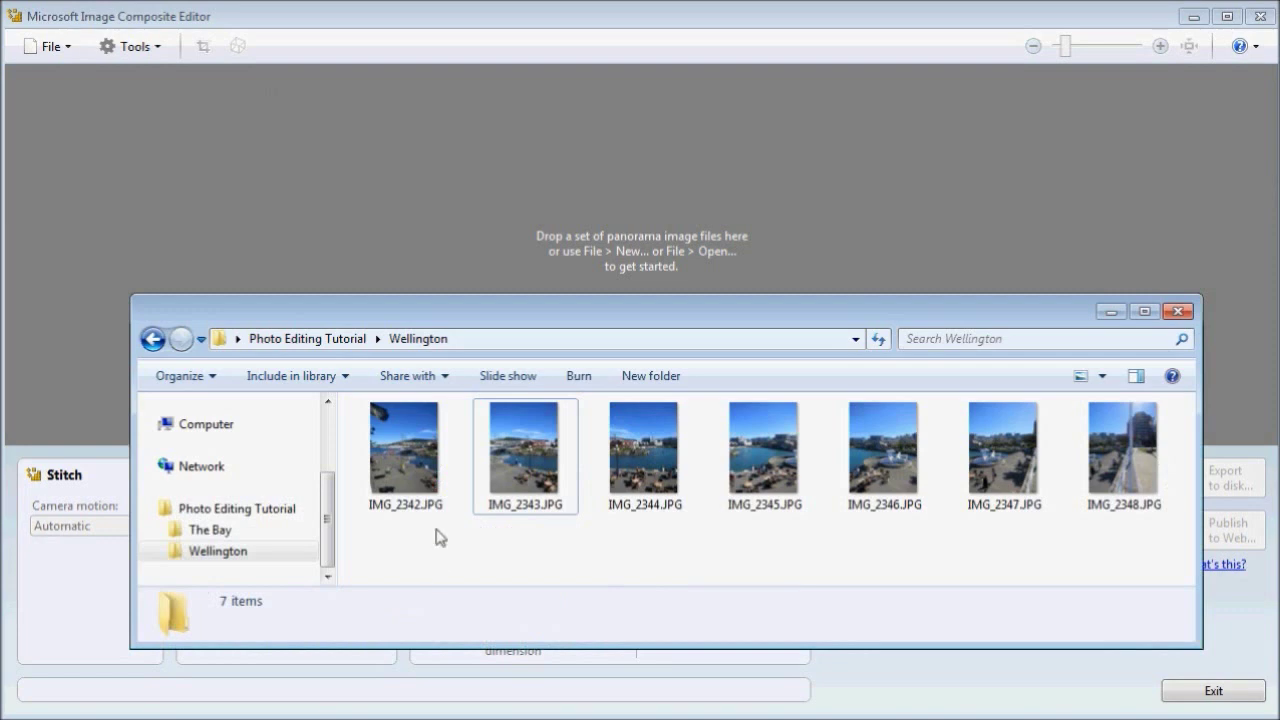
Select the seven Wellington photos from IMG_2342.JPG and drop them into ICE to stitch them
left_click(420, 483)
key("Right")
key("Left")
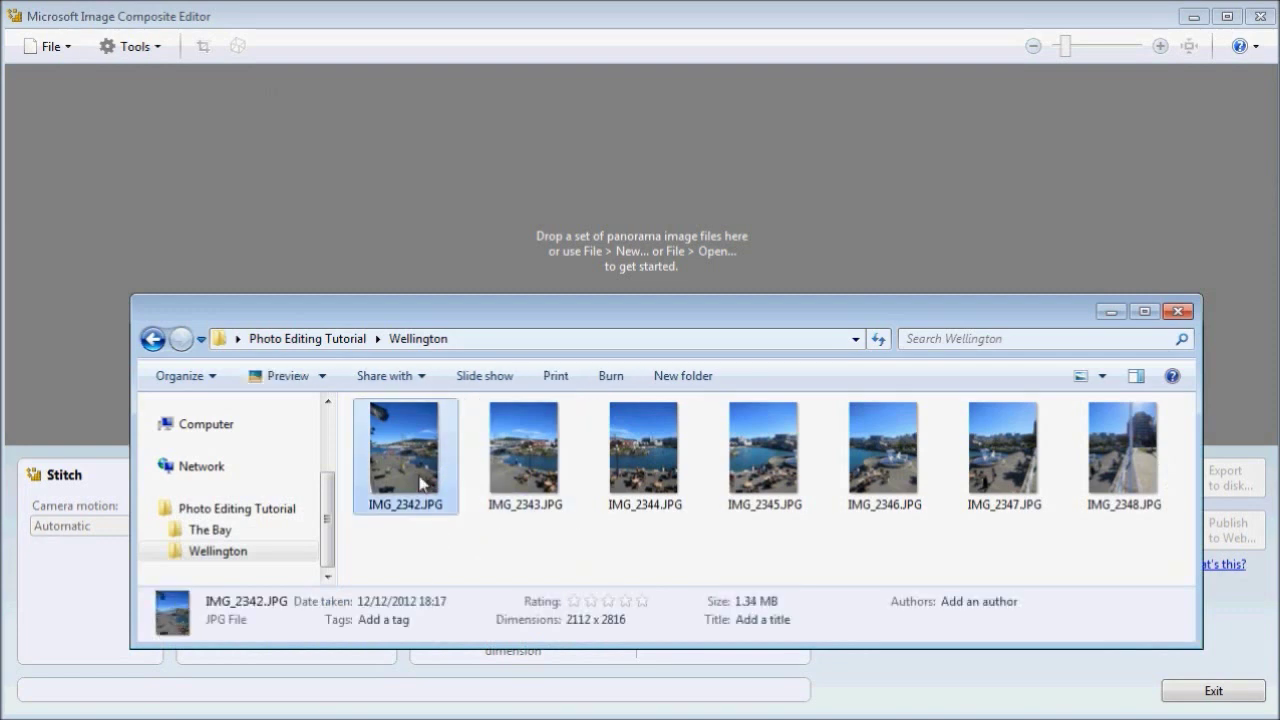
key("shift+Right")
key("shift+Right")
key("shift+Right")
key("shift+Right")
key("shift+Right")
key("shift+Right")
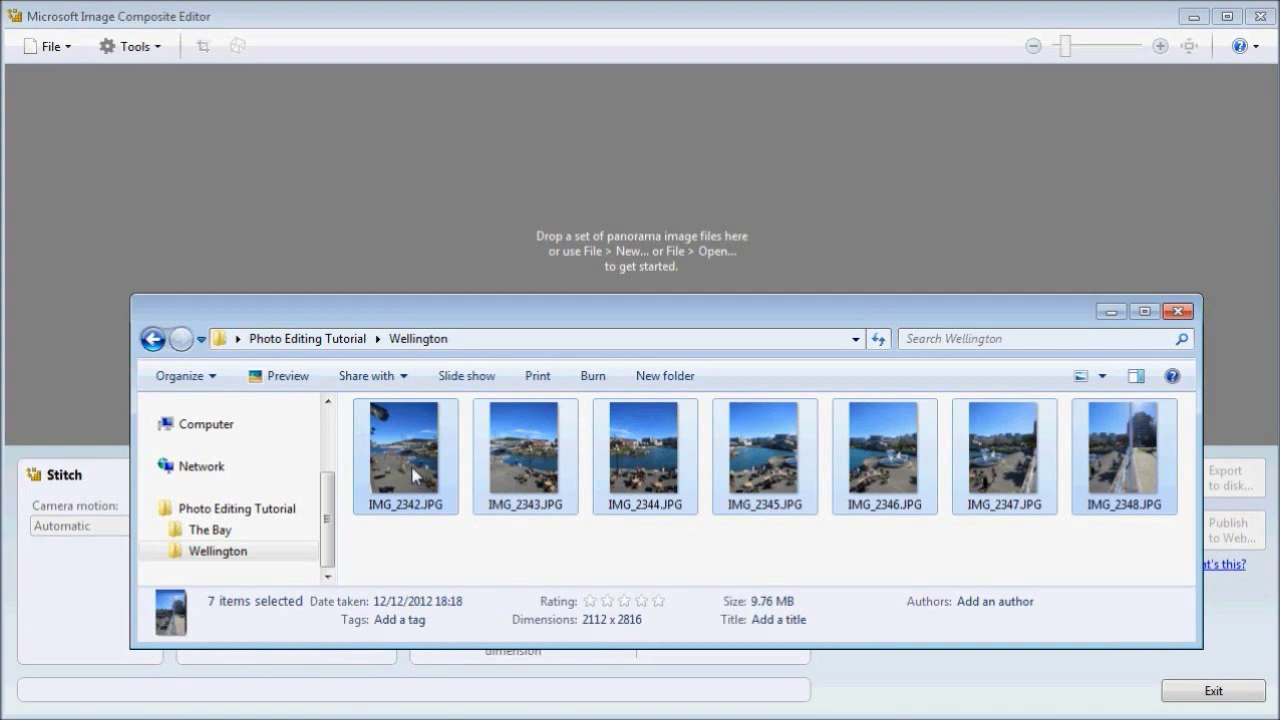
left_click_drag(415, 476, 474, 224)
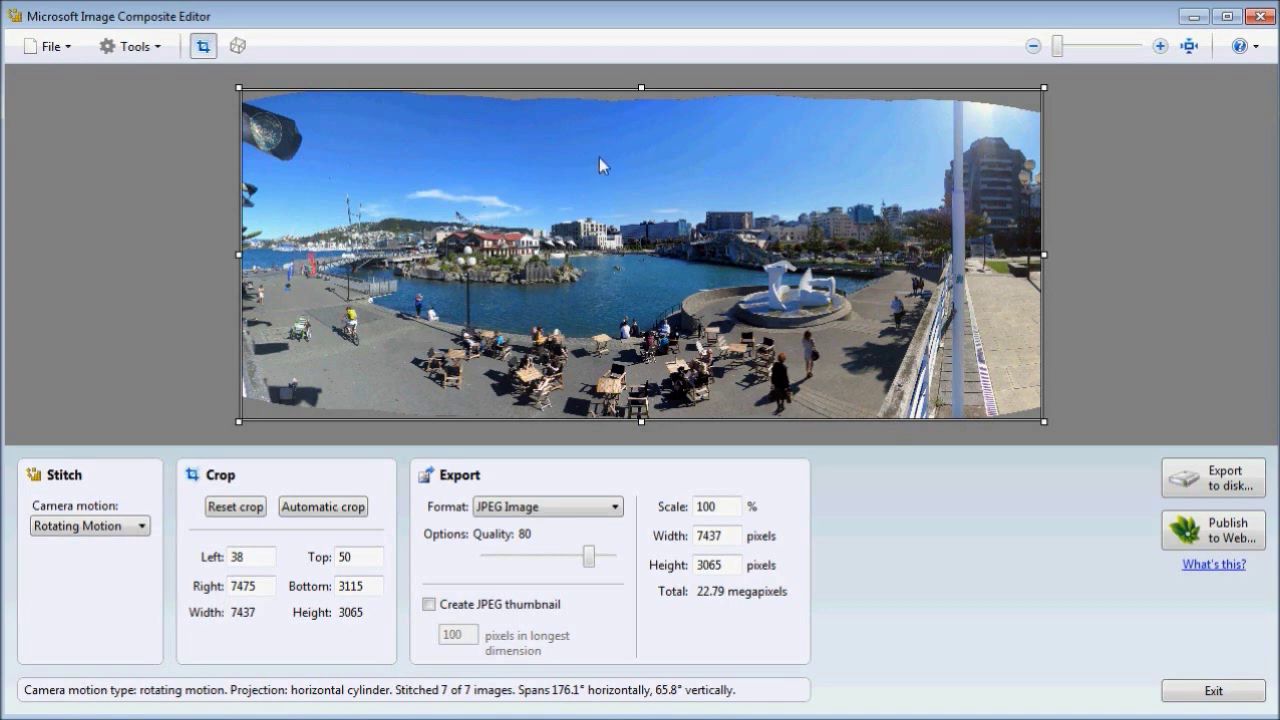
Auto-crop the waterfront panorama, trim right before the white pole, and reach 6499 × 2714 for export
left_click_drag(639, 95, 641, 146)
left_click_drag(1044, 280, 901, 280)
left_click_drag(567, 421, 585, 369)
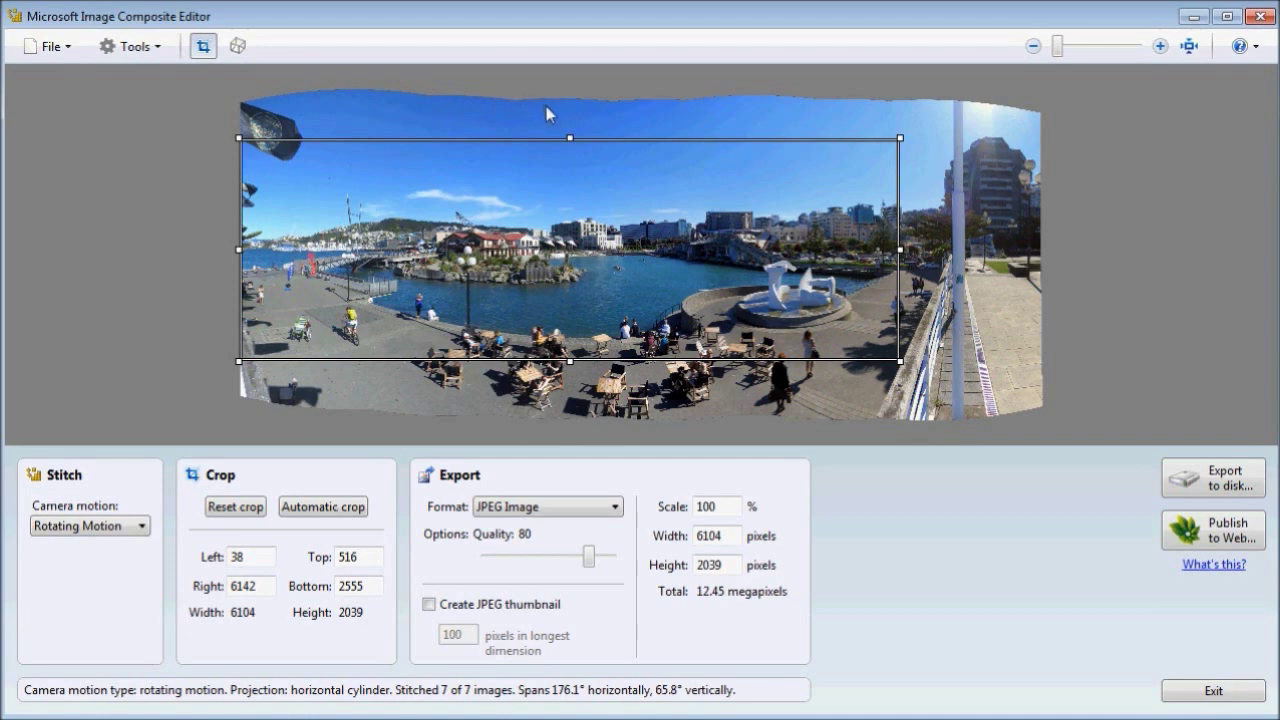
left_click(331, 508)
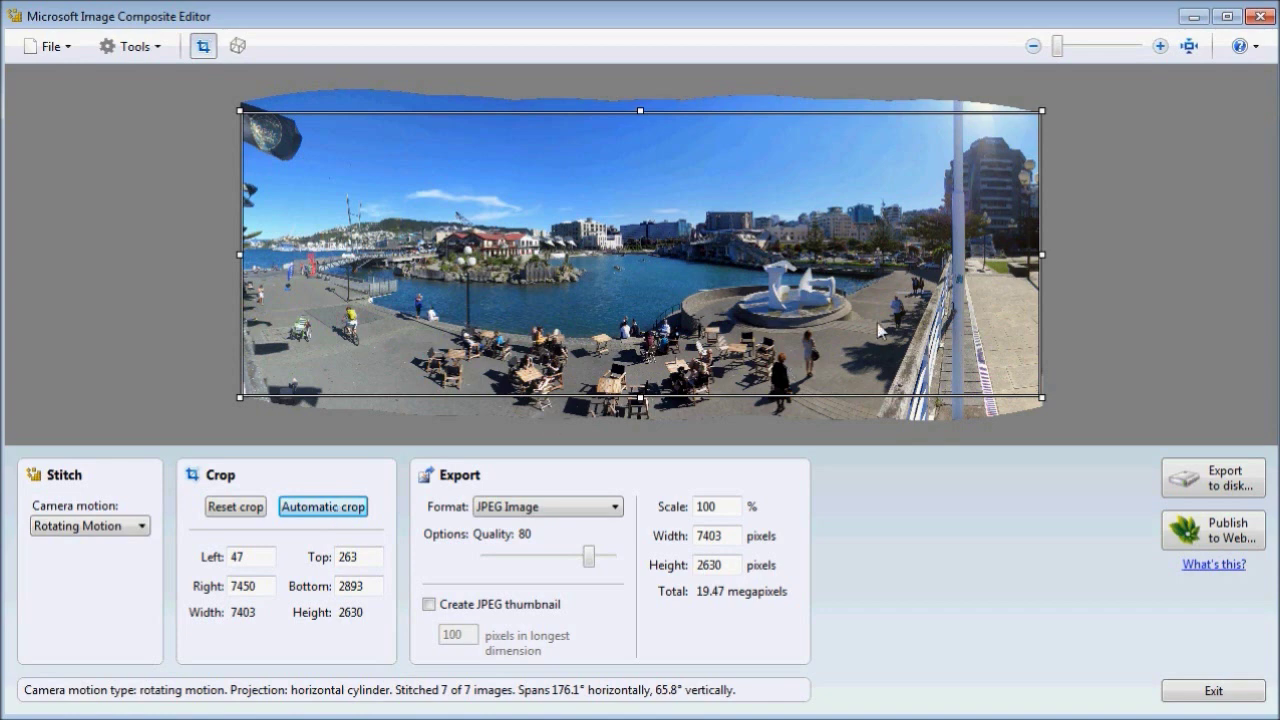
left_click_drag(1042, 262, 940, 257)
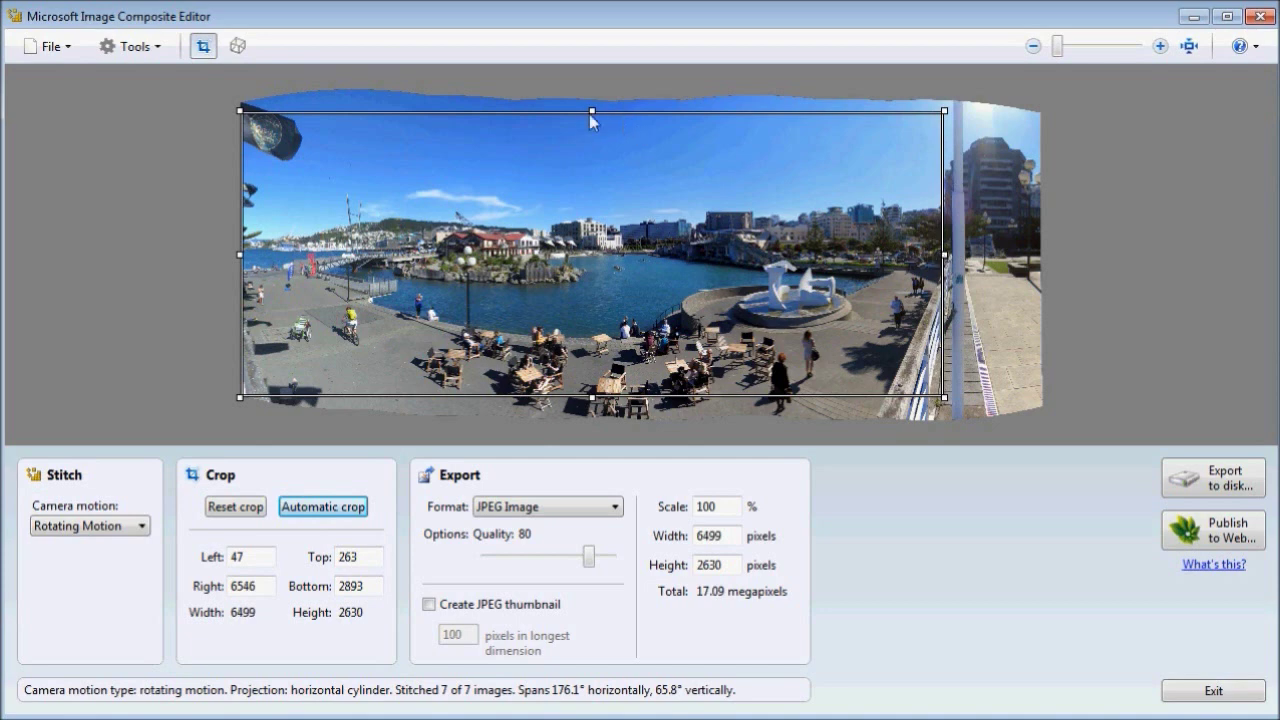
left_click_drag(592, 111, 592, 102)
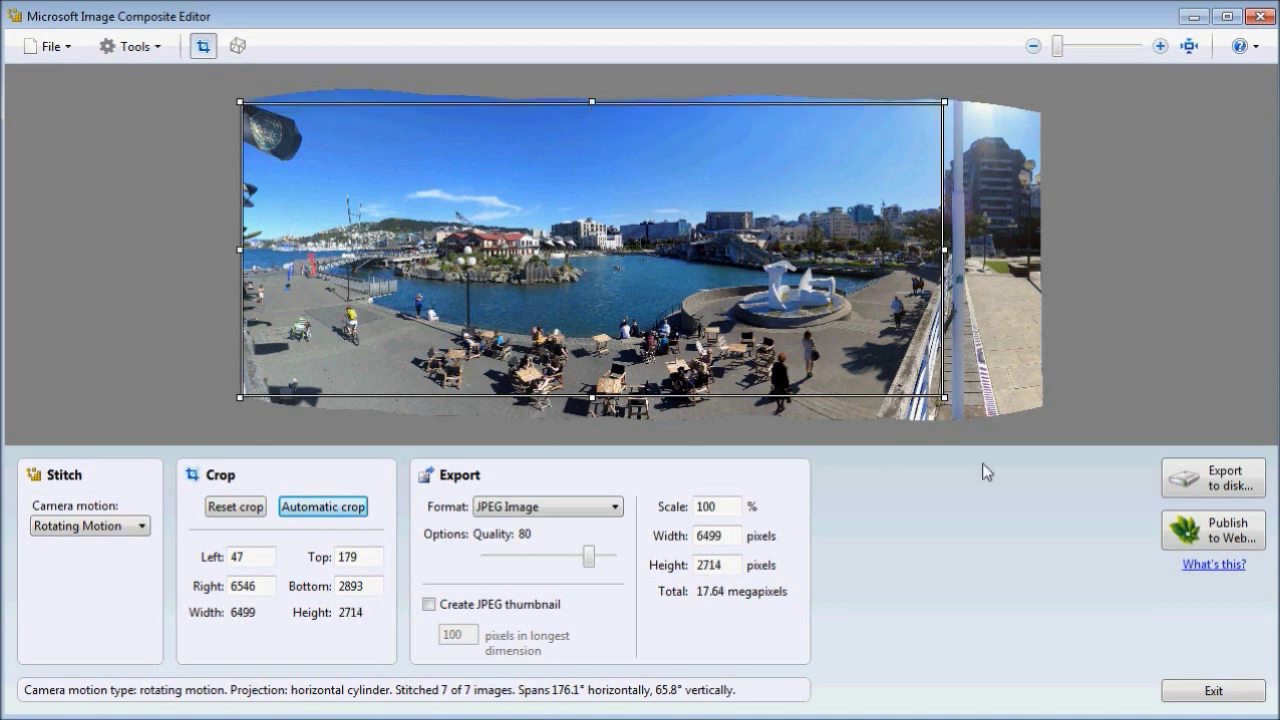
left_click(1192, 484)
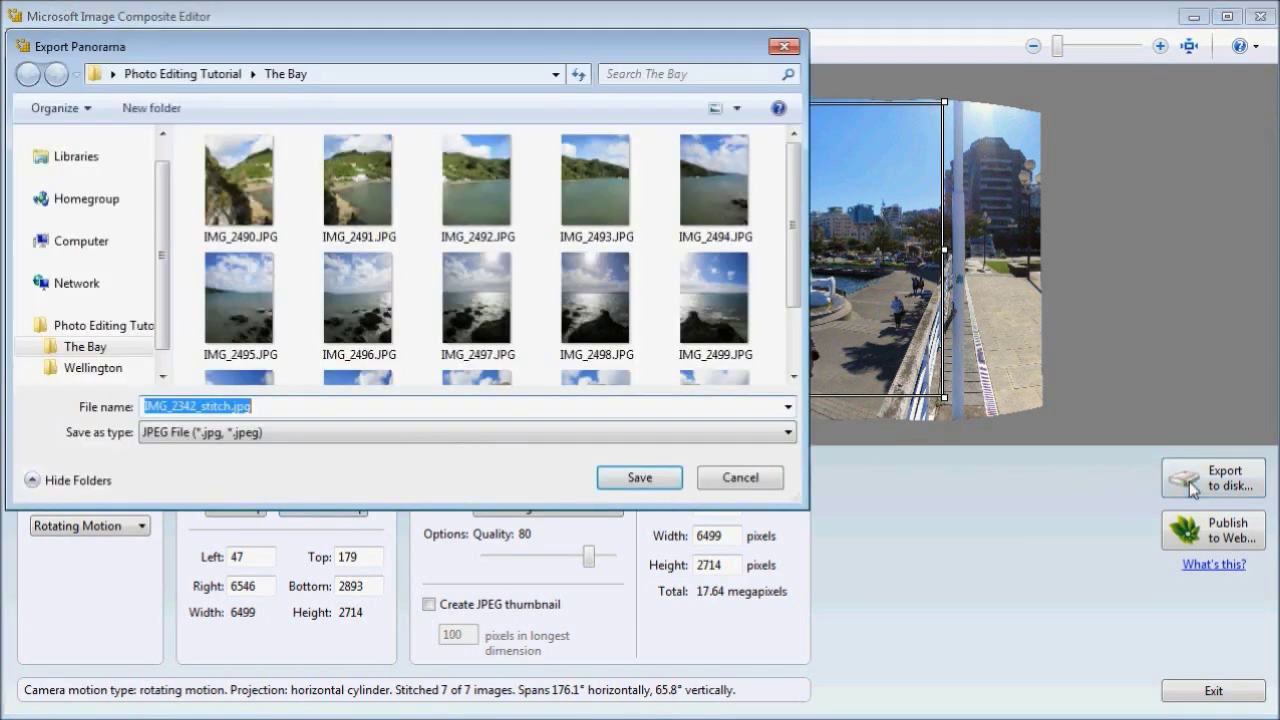
Save the panorama as IMG_2342_stitch.jpg in the Wellington folder and return to that folder
left_click(100, 368)
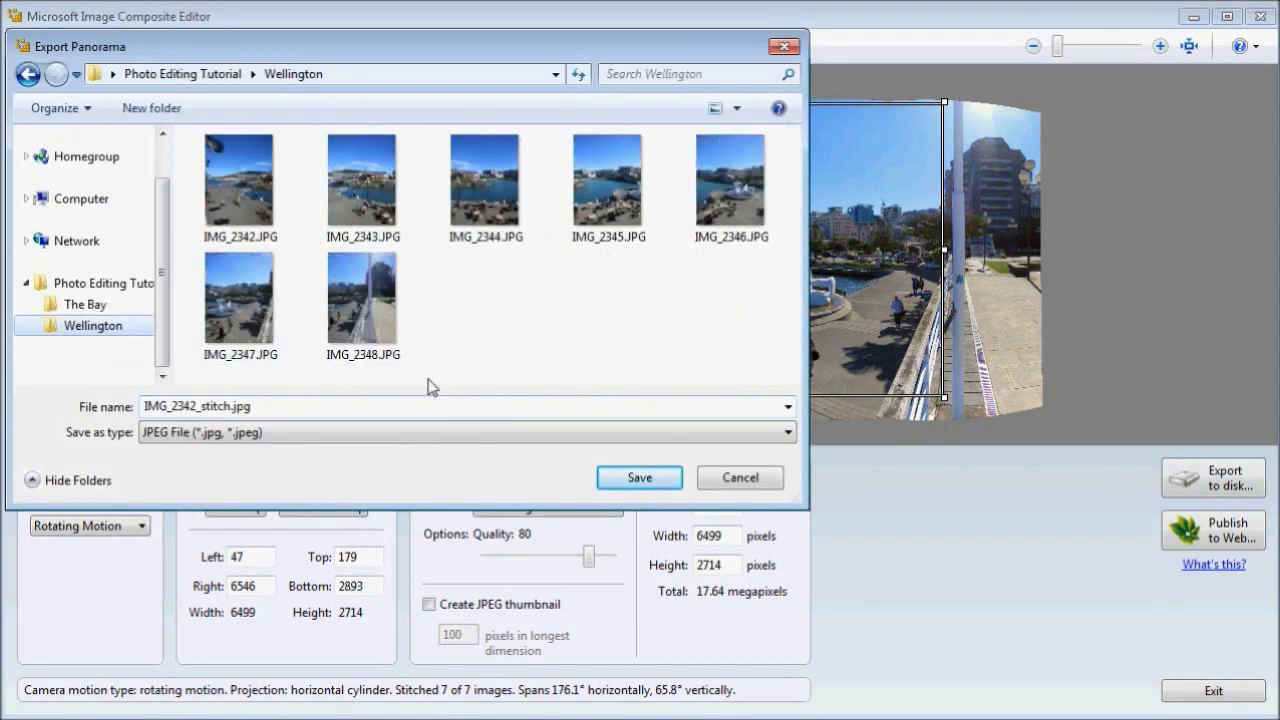
left_click(638, 478)
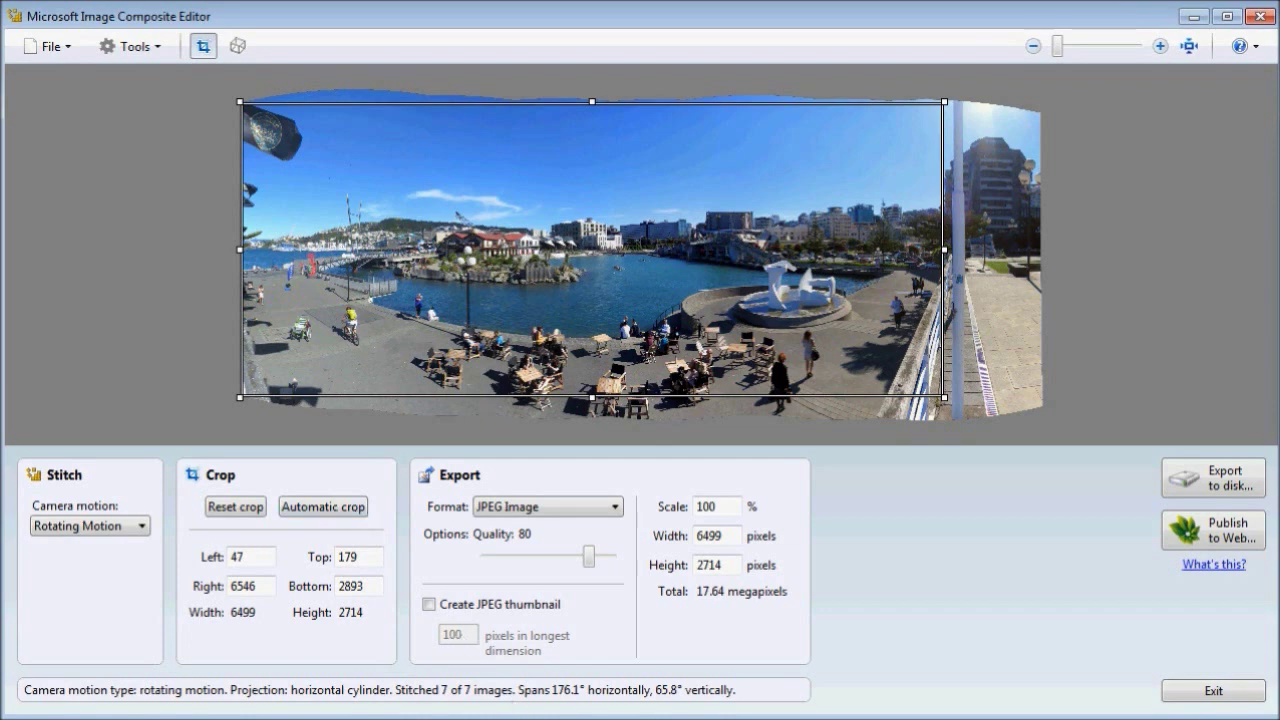
key("alt+Tab")
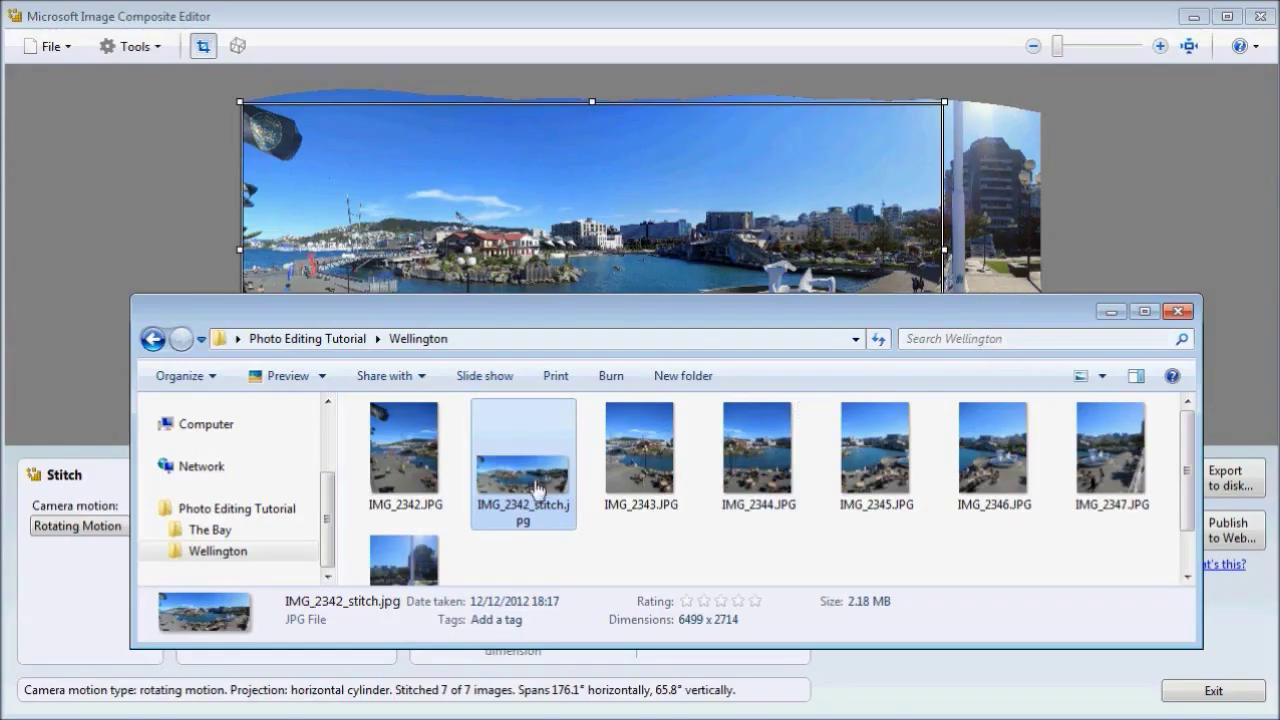
Select all fifteen photos in The Bay folder, from IMG_2490.JPG, and drop them into ICE
left_click(224, 534)
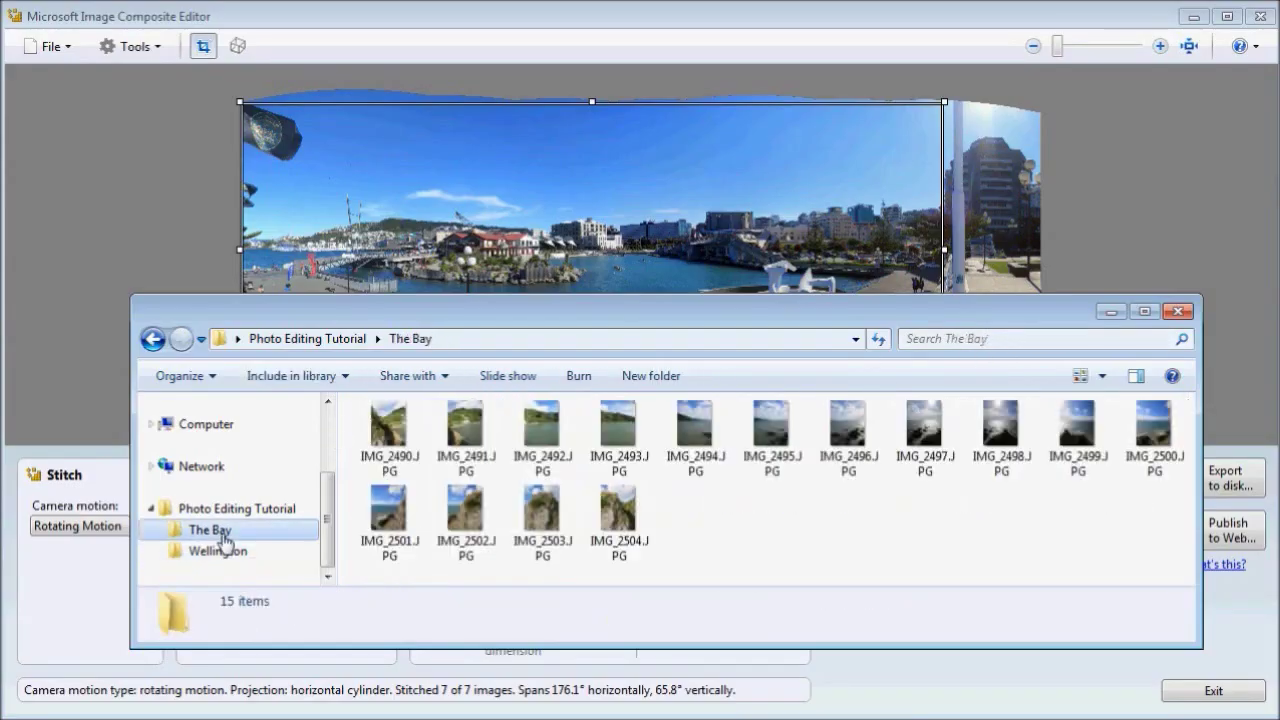
left_click(377, 445)
key("shift+Right")
key("shift+Right")
key("shift+Right")
key("shift+Right")
key("shift+Right")
key("shift+Right")
key("shift+Right")
key("shift+Right")
key("shift+Right")
key("shift+Right")
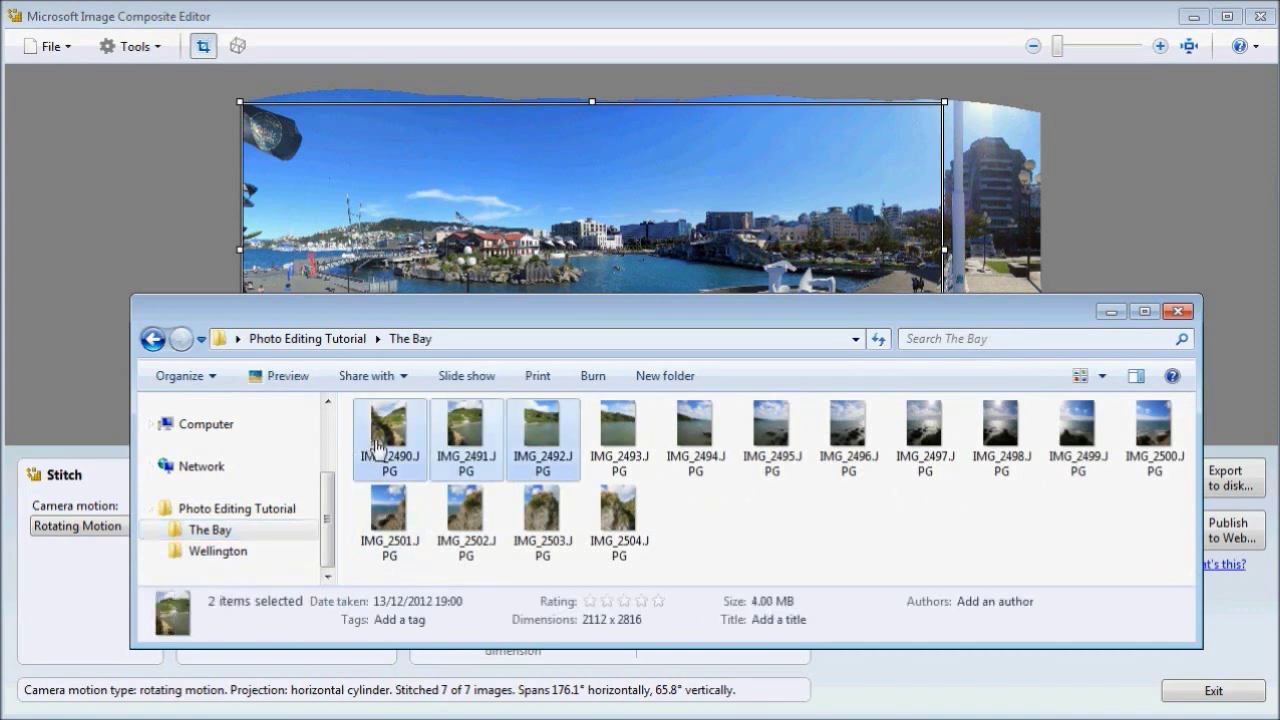
key("shift+Right")
key("shift+Right")
key("shift+Right")
key("shift+Right")
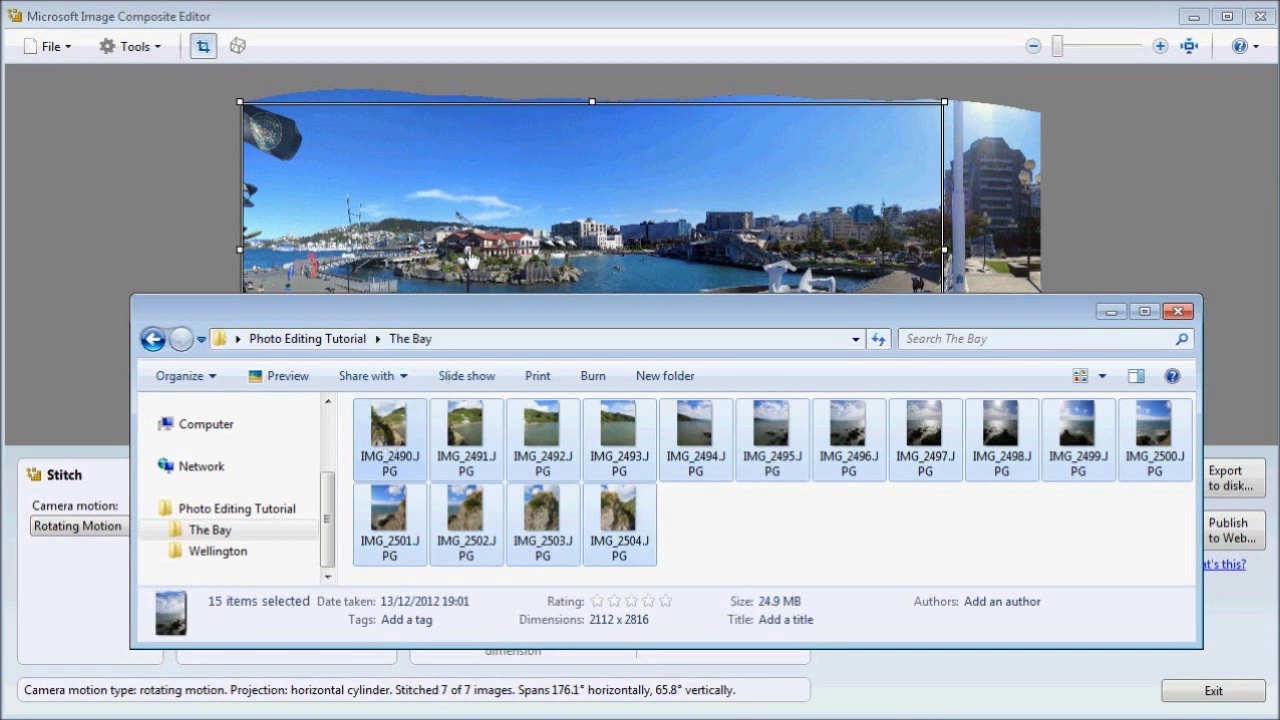
left_click_drag(470, 260, 518, 252)
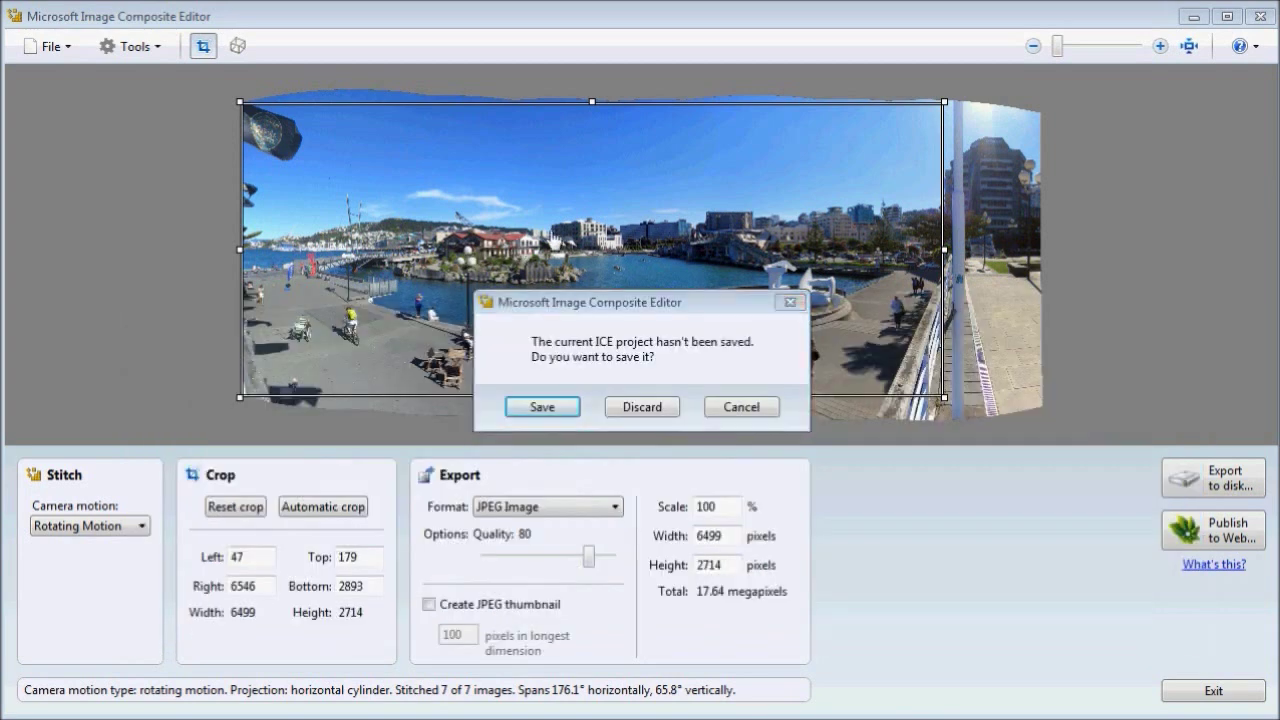
Discard the unsaved waterfront project so the bay photos stitch into a 13824 × 3191 panorama
left_click(642, 407)
left_click(474, 217)
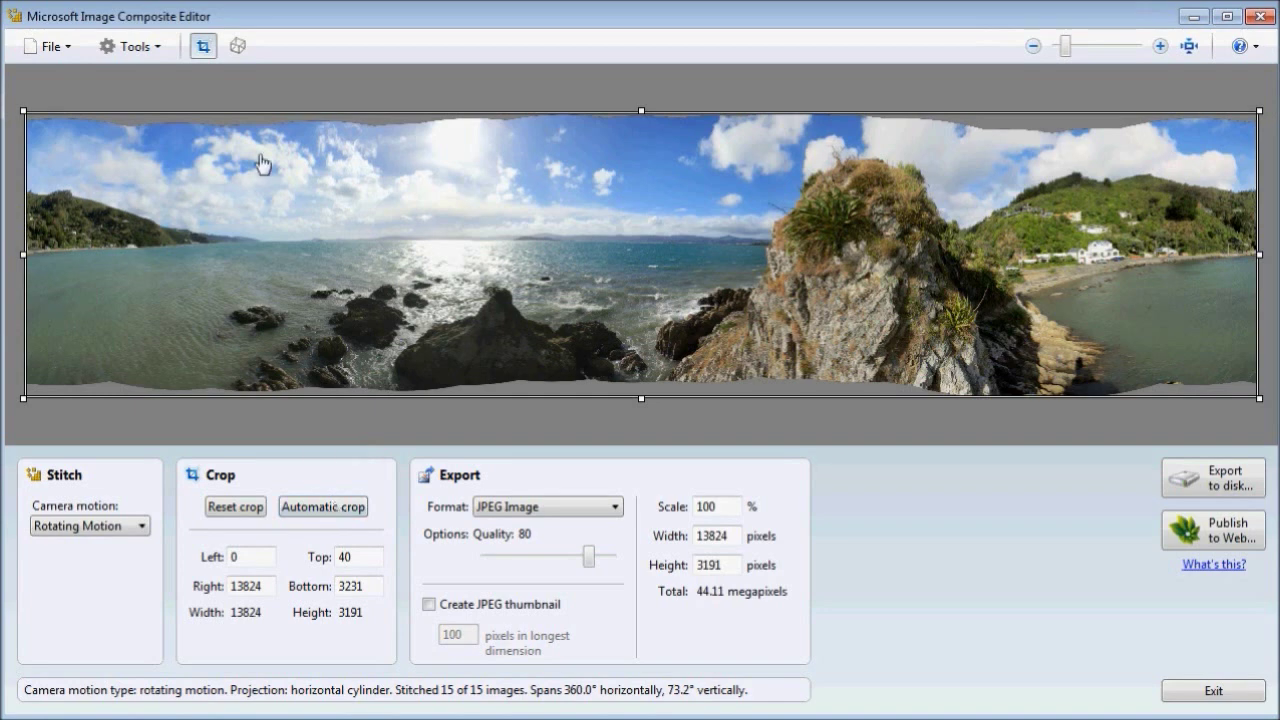
left_click(237, 50)
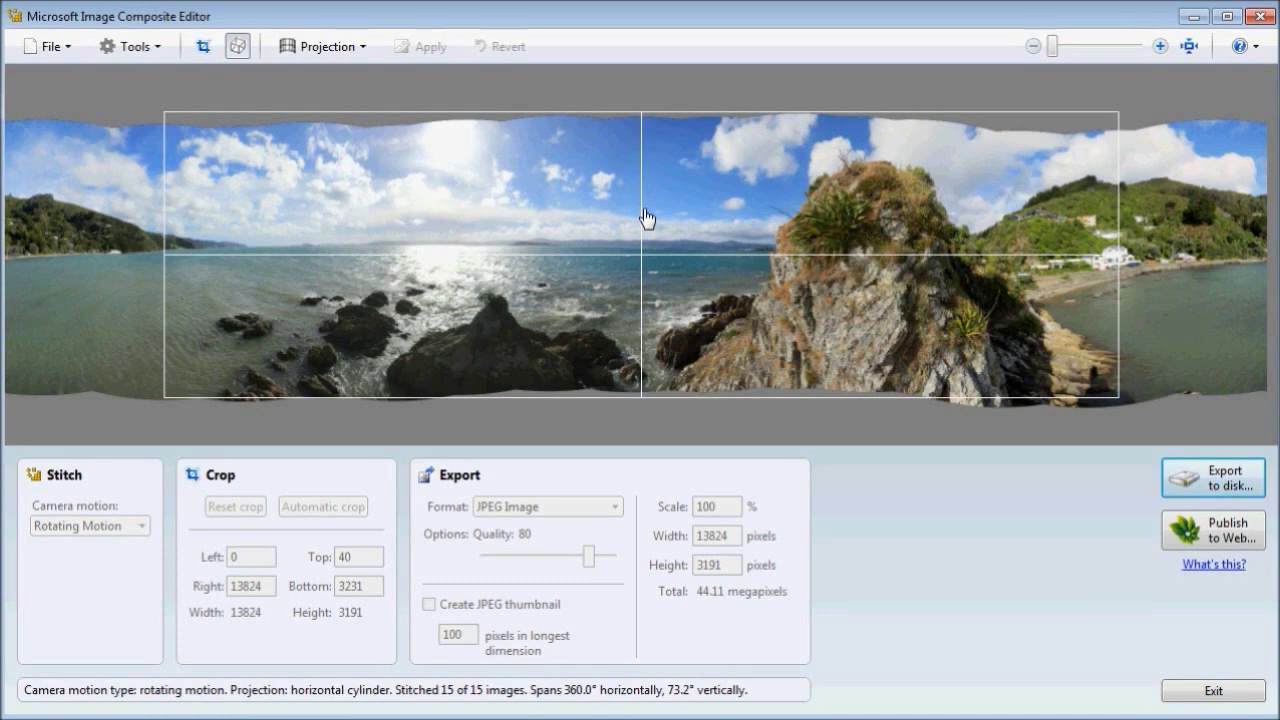
Drag the bay panorama down, then up and right, to tilt and curve its horizon
left_click_drag(645, 218, 647, 254)
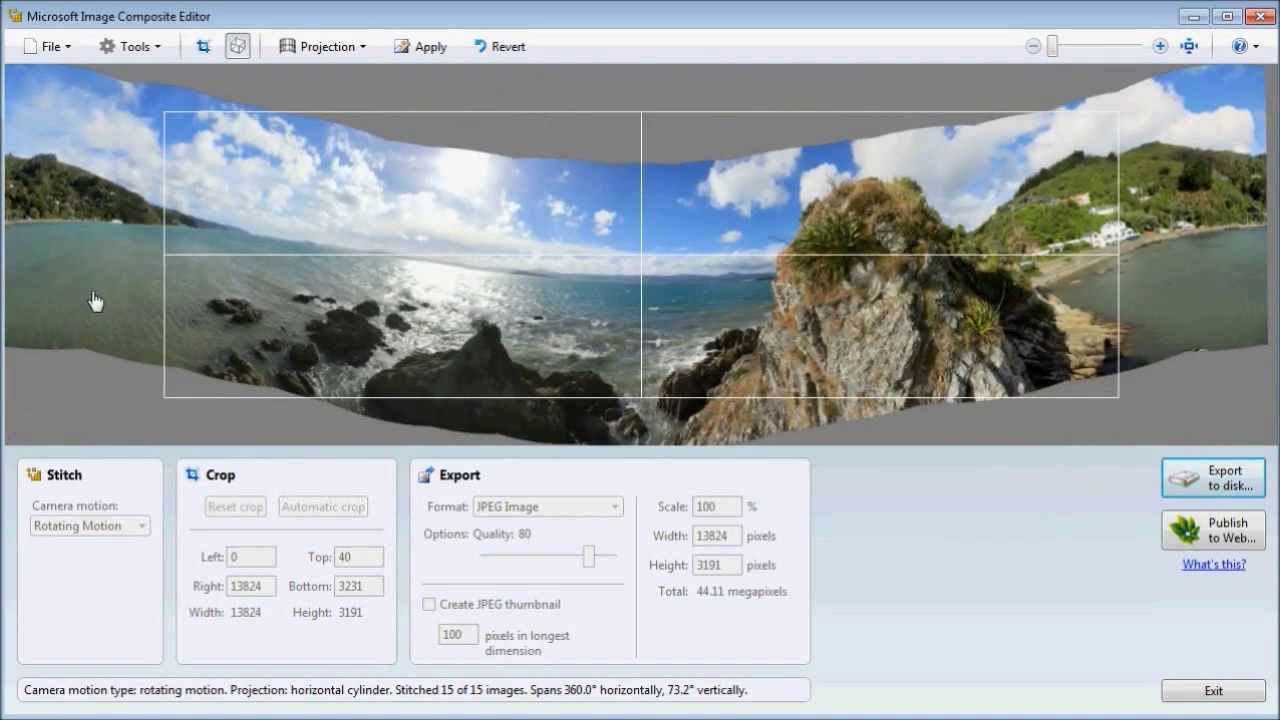
left_click_drag(95, 301, 200, 190)
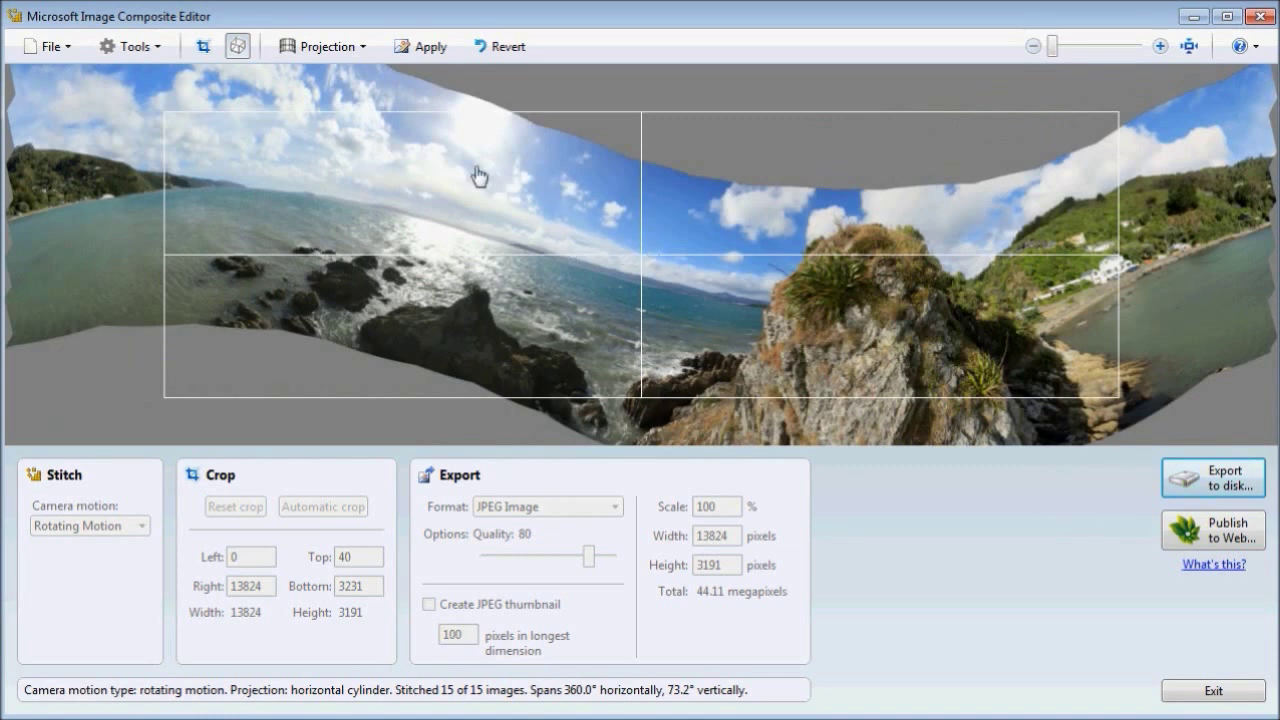
left_click(513, 50)
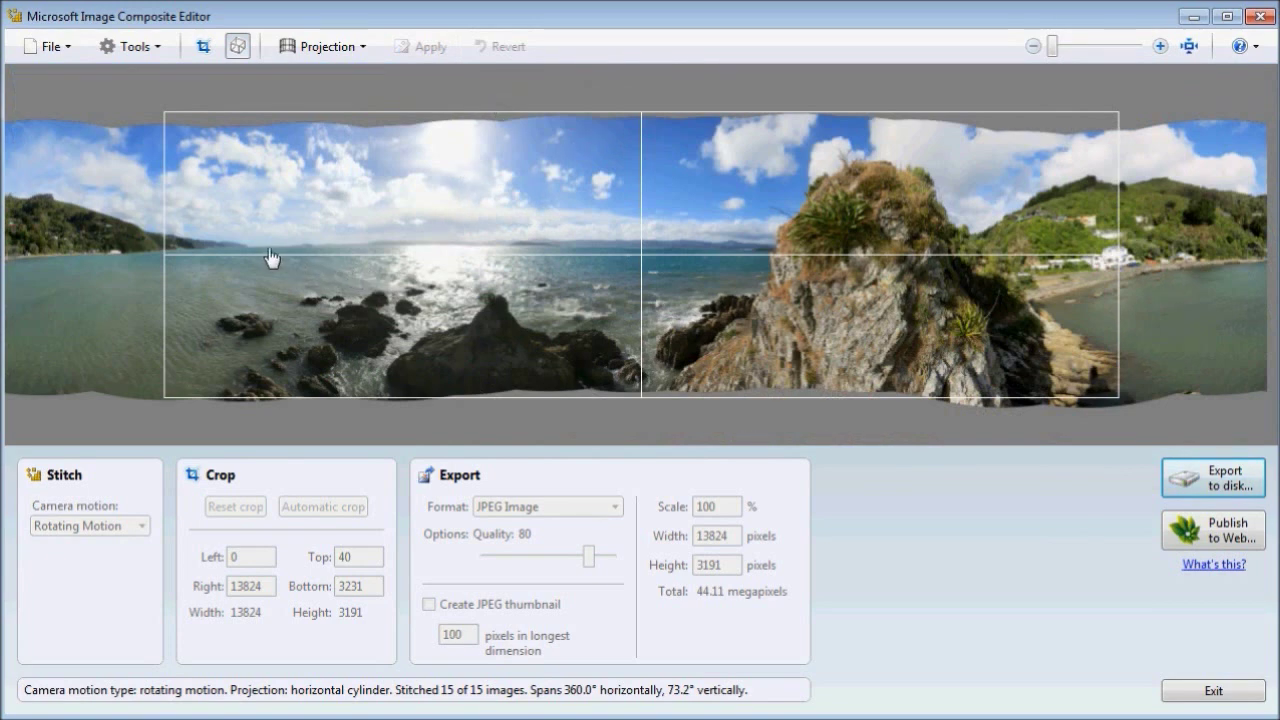
Slide the bay panorama sideways to centre the beach, then rebuild it at 13824 × 3191
left_click_drag(264, 263, 454, 266)
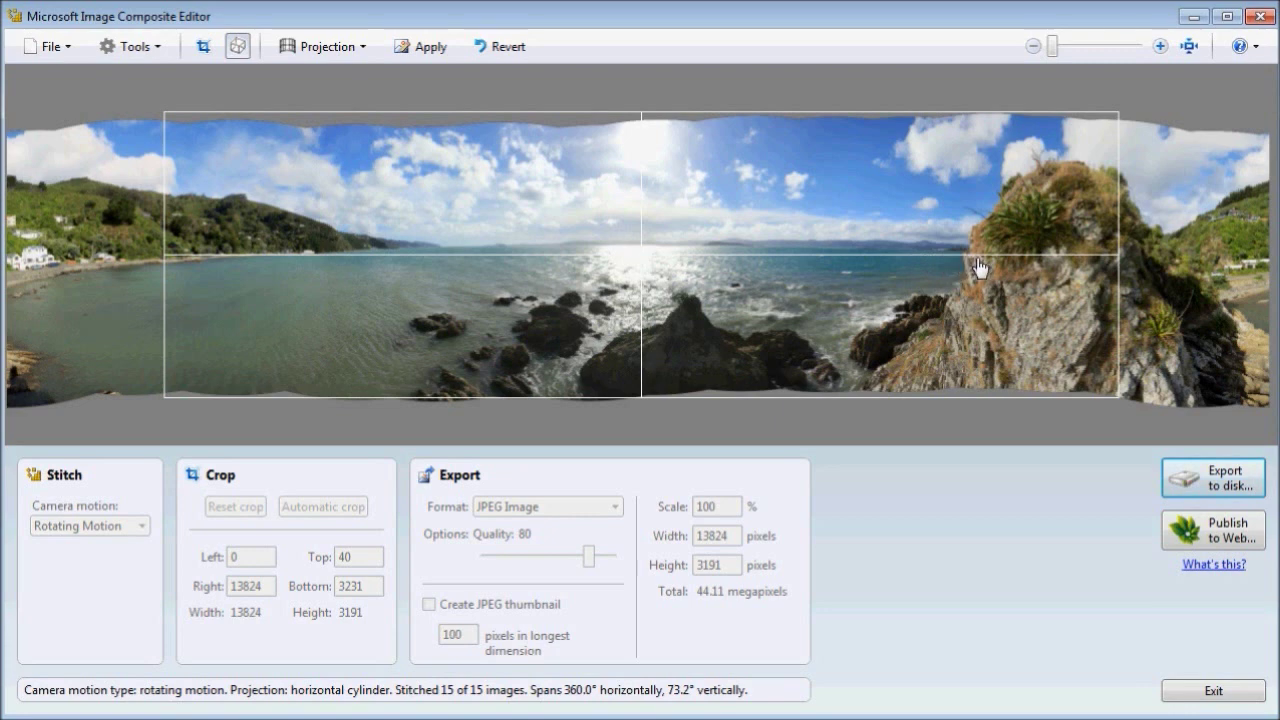
left_click_drag(978, 266, 146, 286)
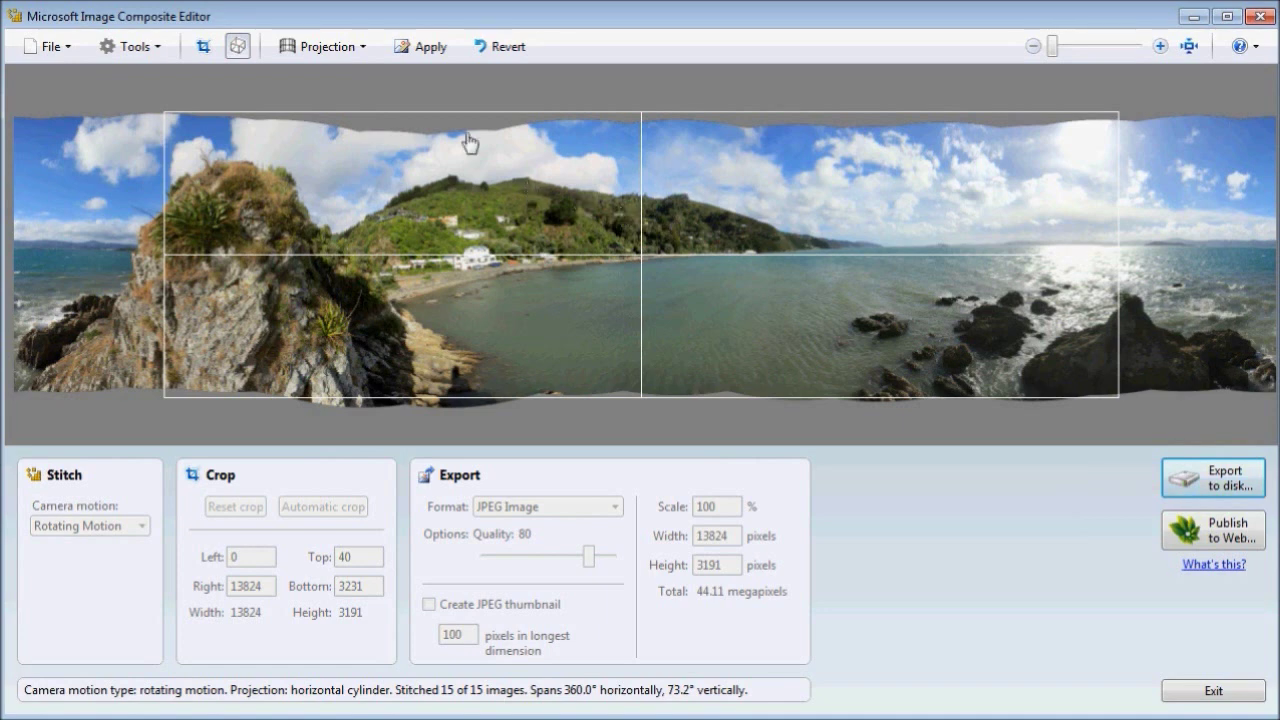
left_click(421, 66)
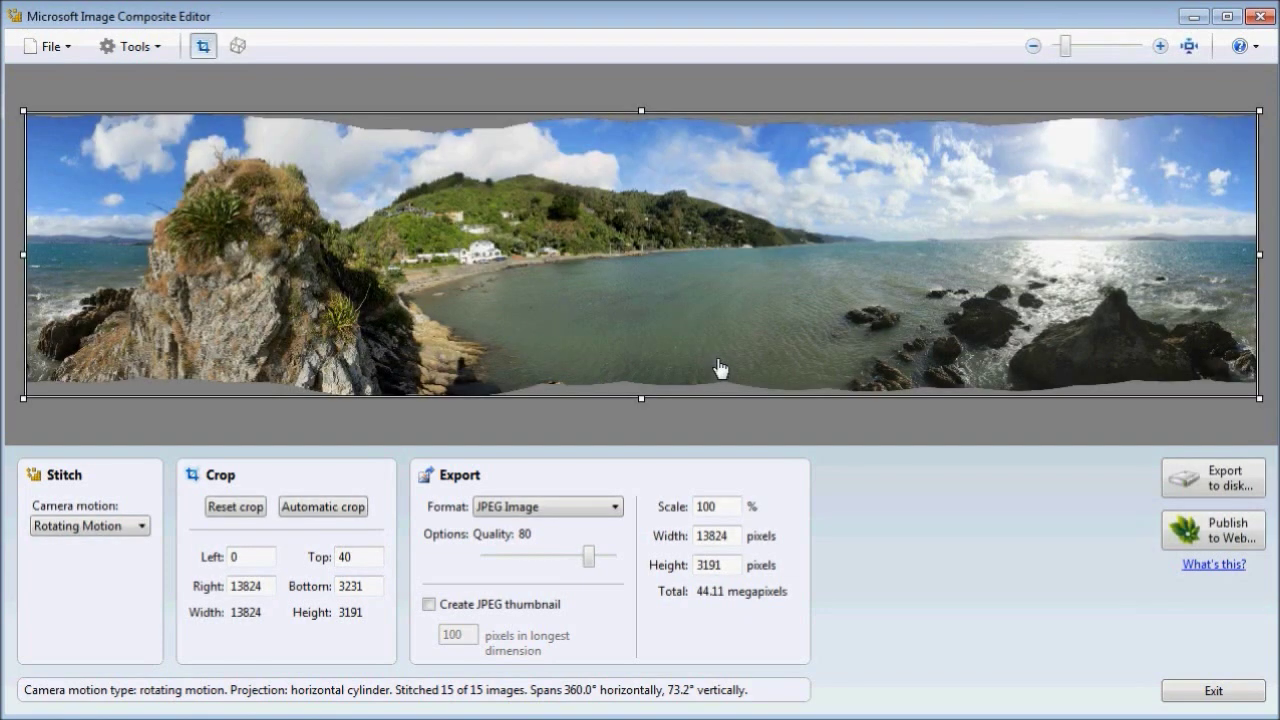
Auto-crop the bay panorama and export it as a JPEG 4000 pixels wide (4000 × 792)
left_click(339, 515)
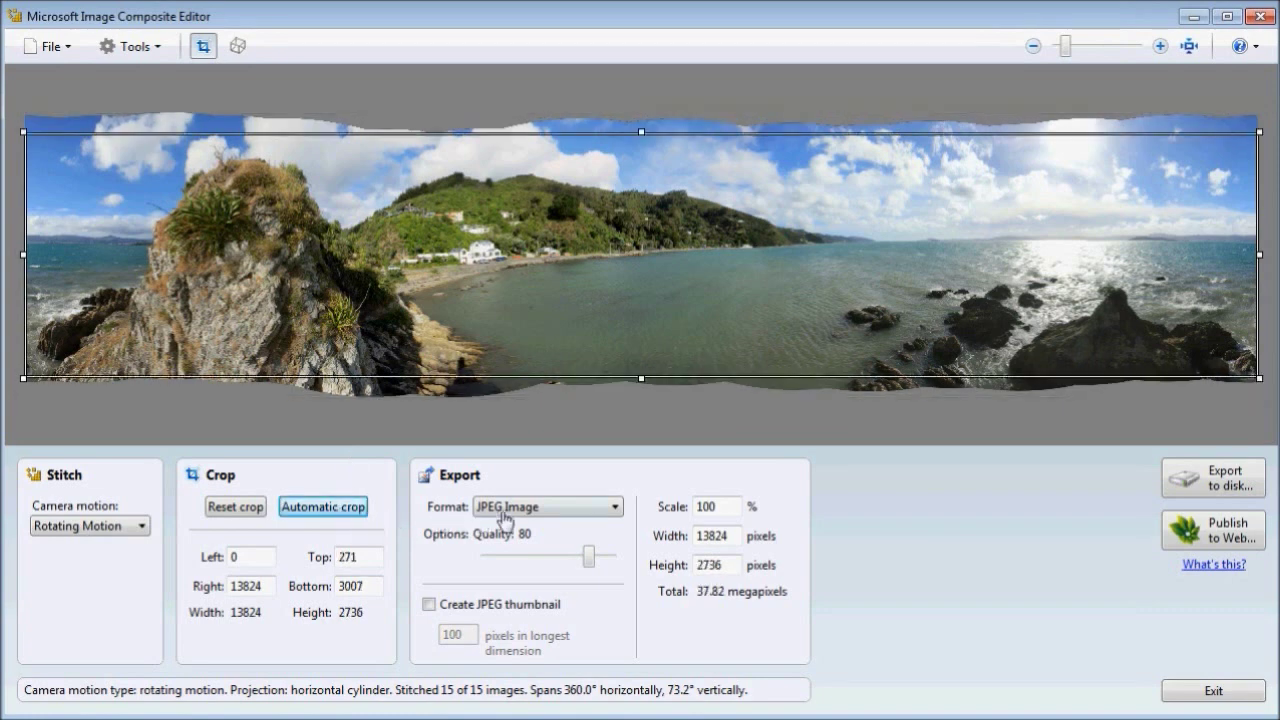
left_click(614, 510)
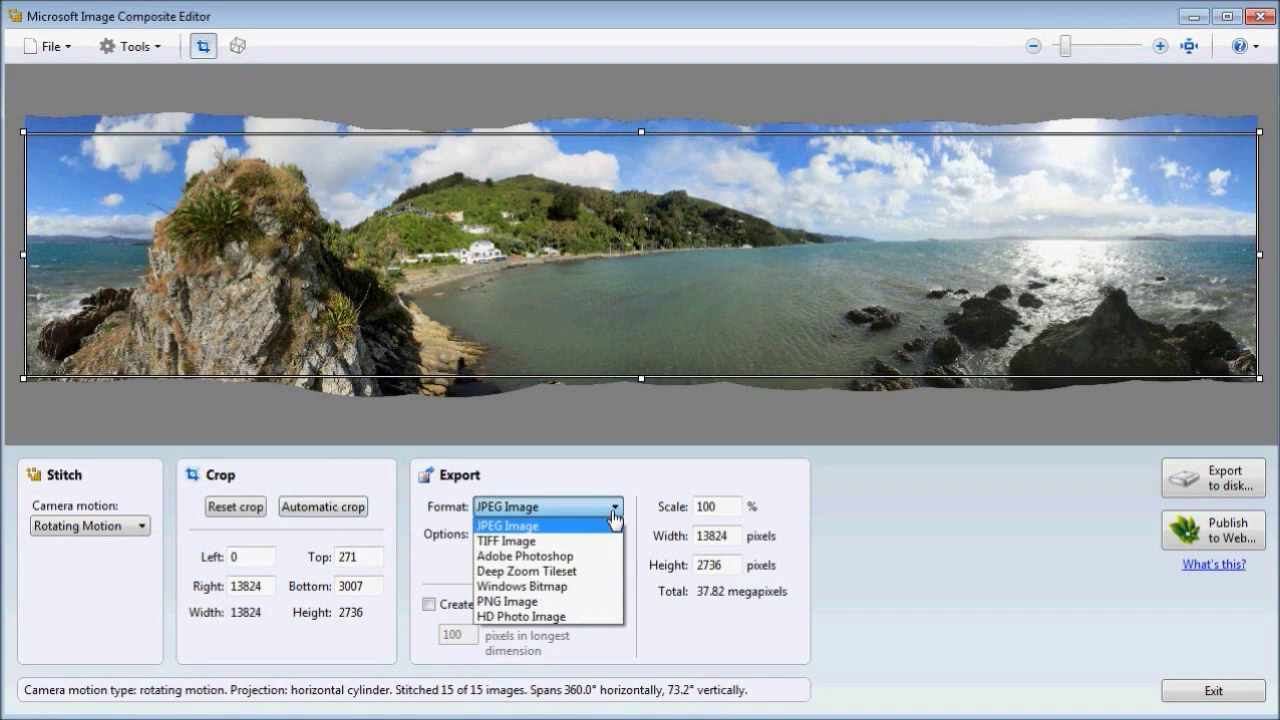
left_click(607, 527)
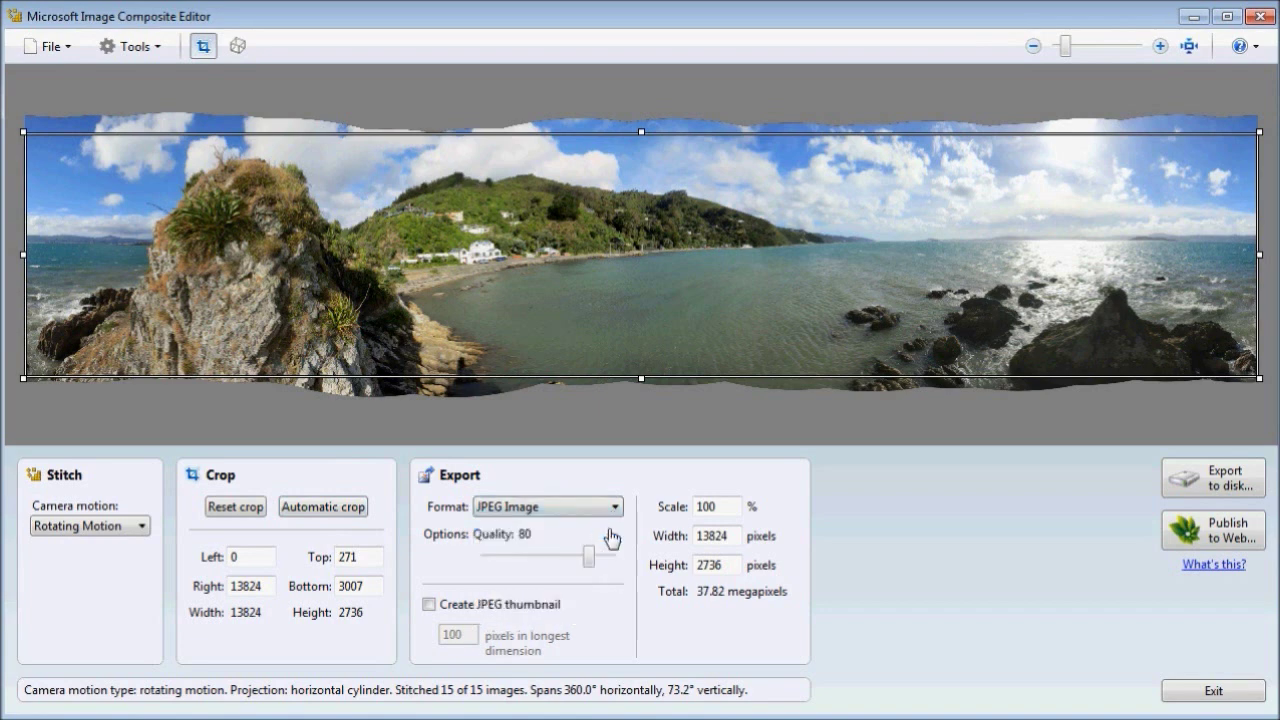
double_click(733, 540)
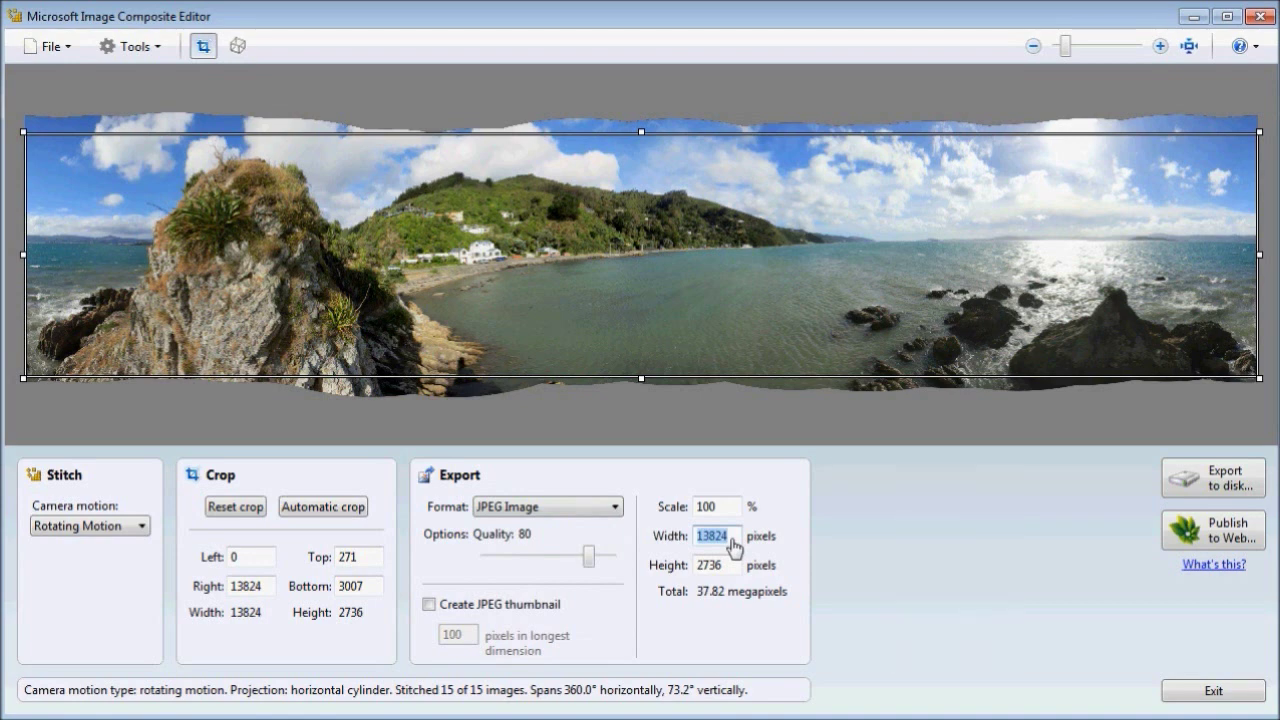
type("4000")
left_click(722, 506)
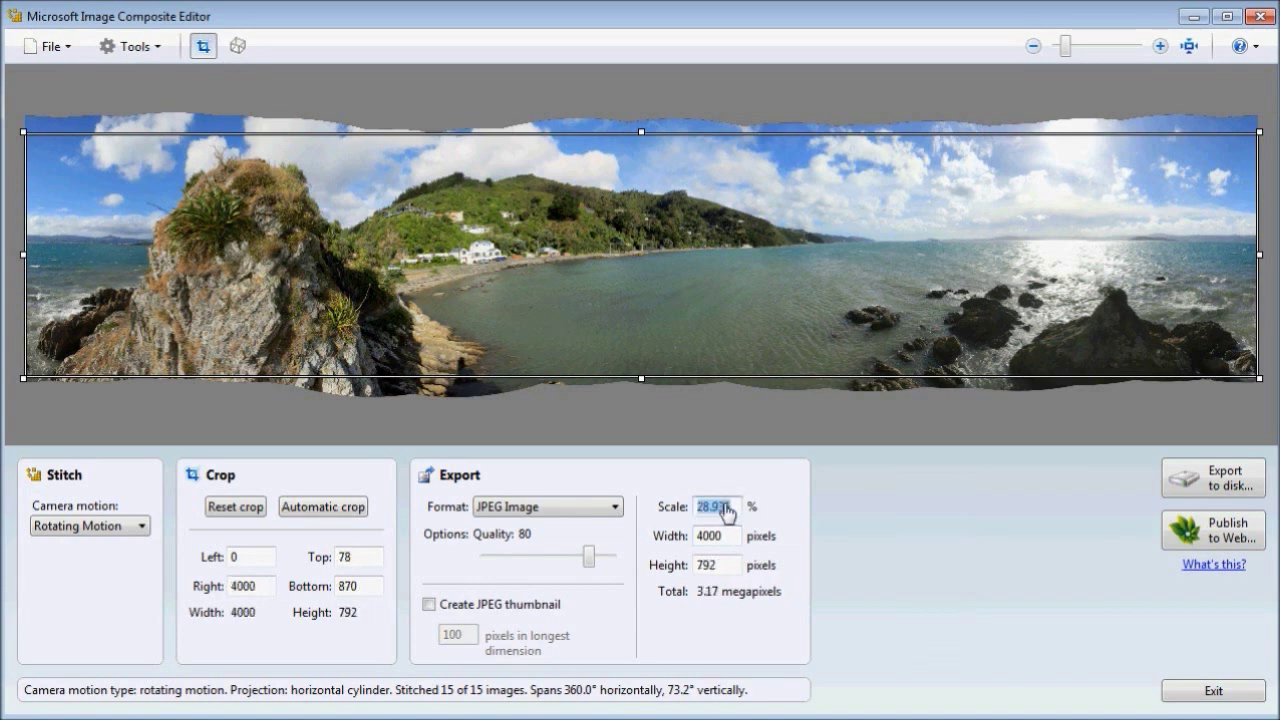
left_click(1186, 480)
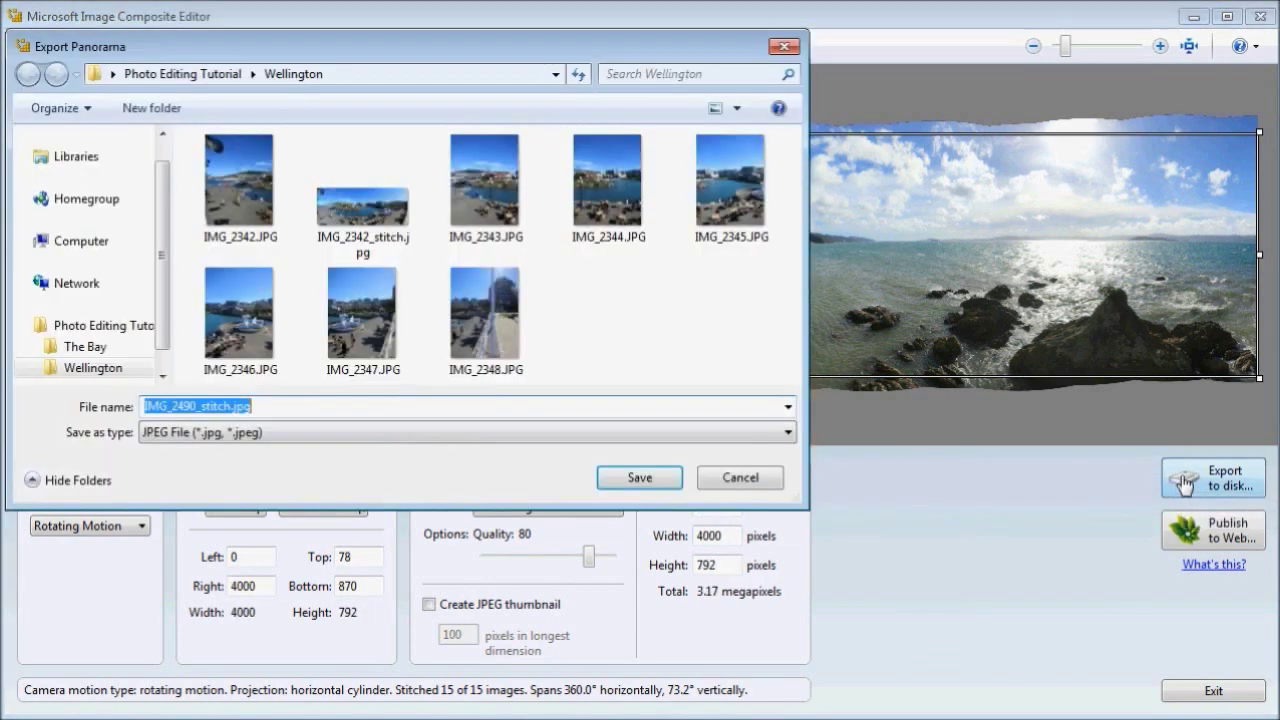
Save the 4000 × 792 panorama as IMG_2490_stitch.jpg in The Bay folder
left_click(86, 346)
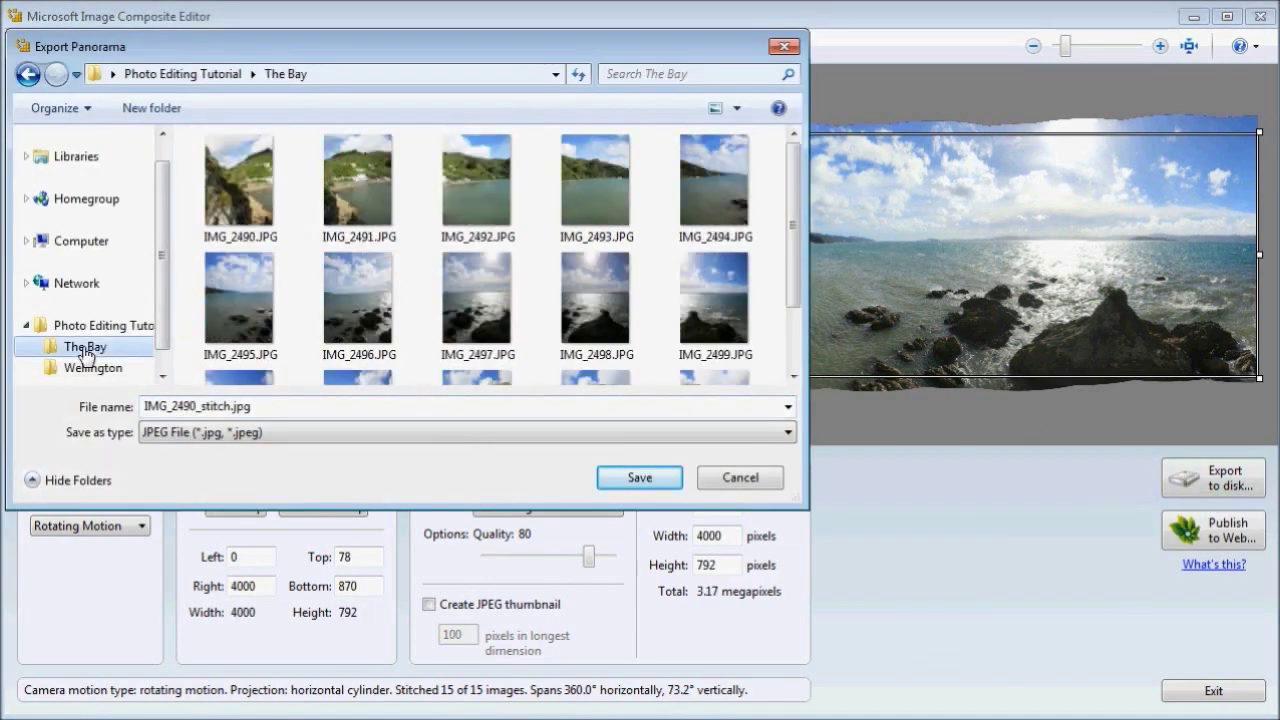
left_click(628, 478)
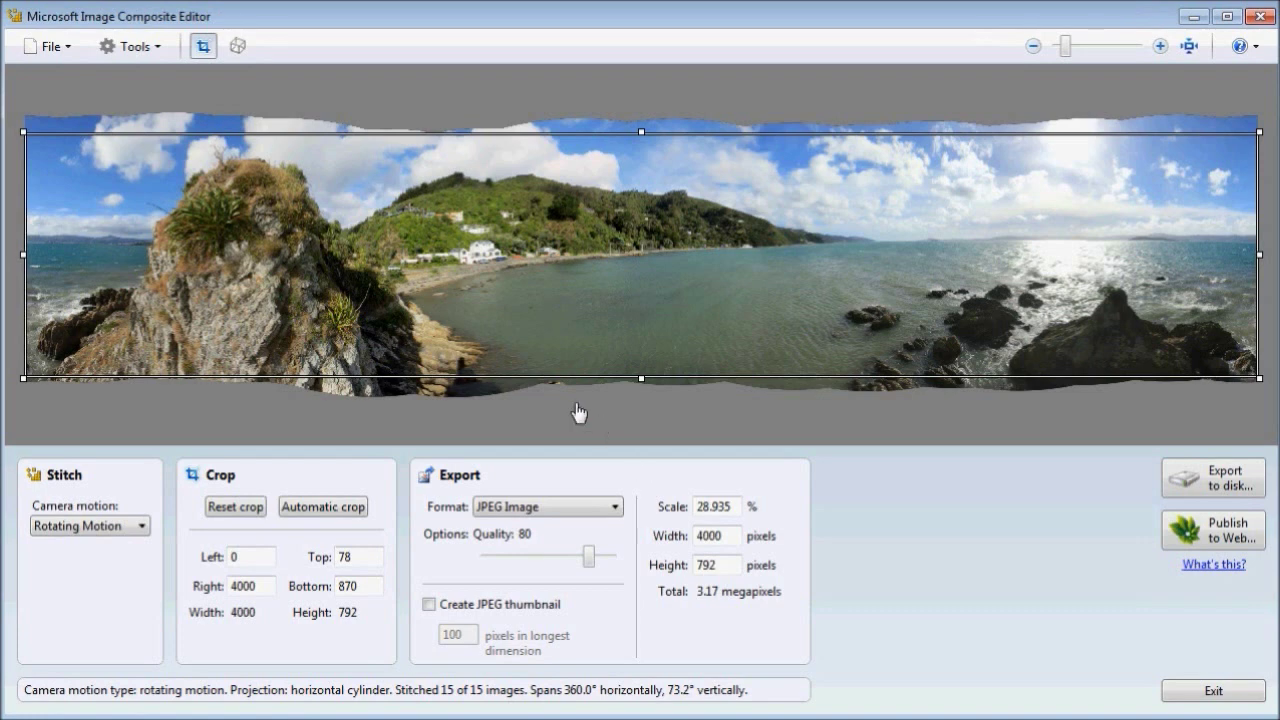
Switch to Windows Explorer showing IMG_2490_stitch.jpg among the fifteen bay photos
key("alt+Tab")
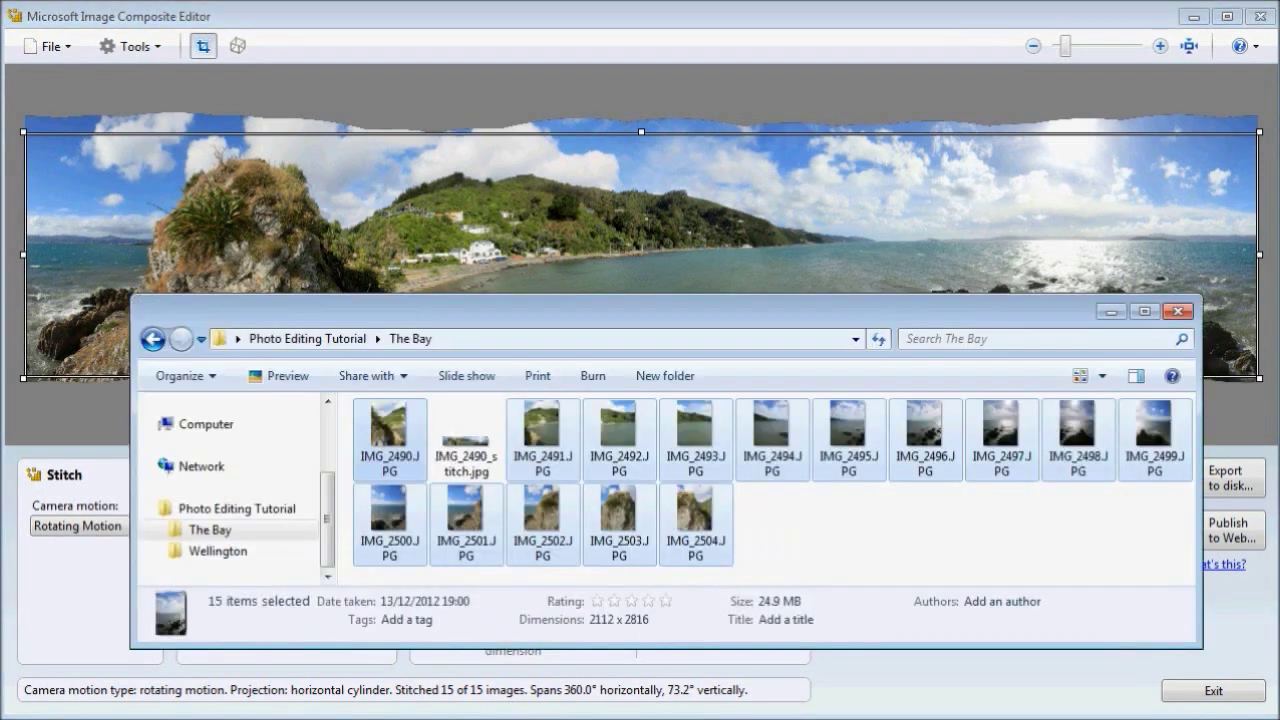